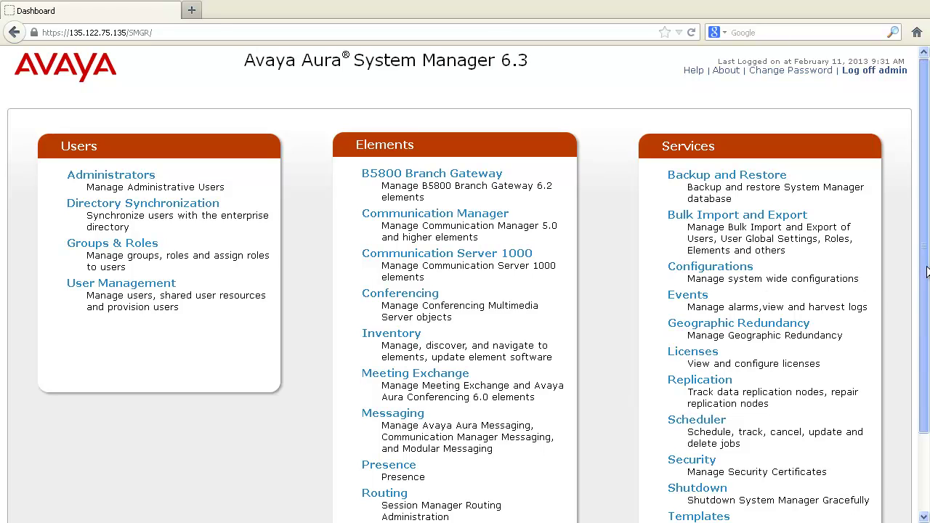
Go to Routing > SIP Entities to list Branch SM 1, Session Manager 1 and 2
{"action": "scroll", "coordinate": [927, 271], "scroll_direction": "down", "scroll_amount": 2}
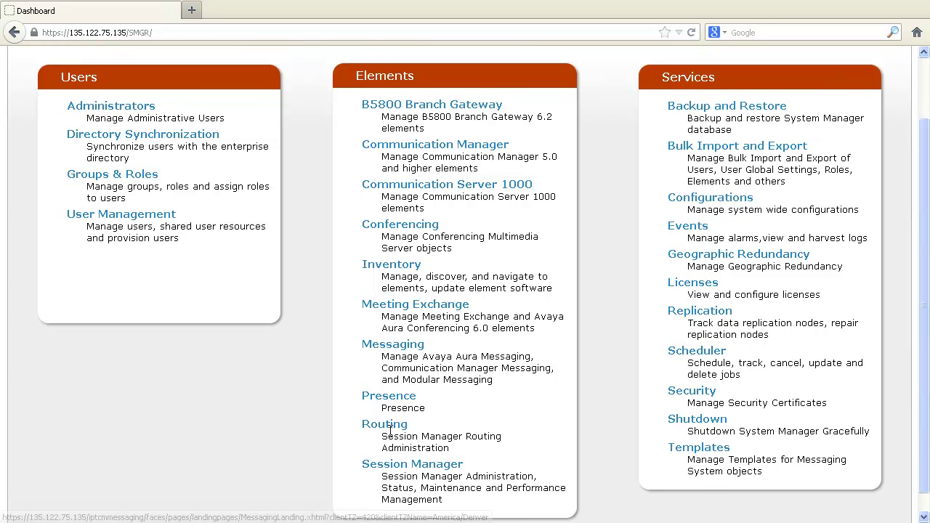
{"action": "left_click", "coordinate": [386, 425]}
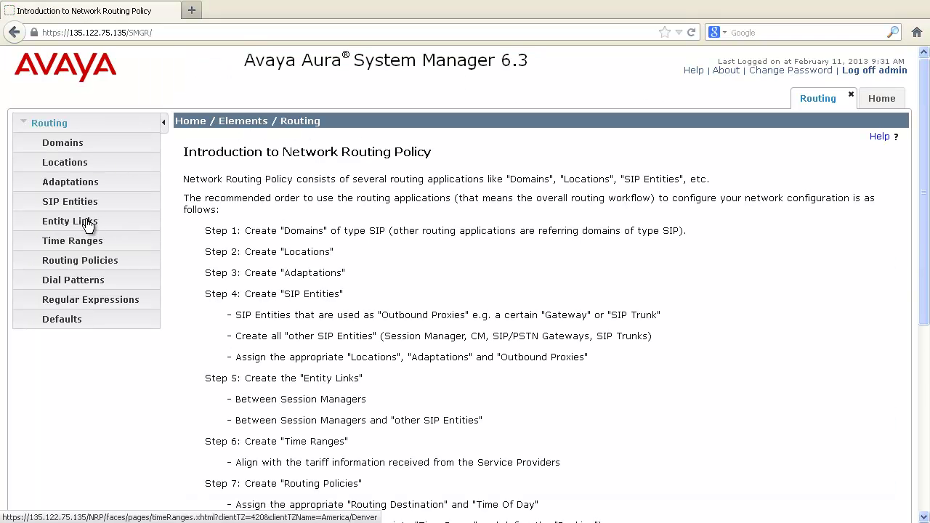
{"action": "left_click", "coordinate": [84, 211]}
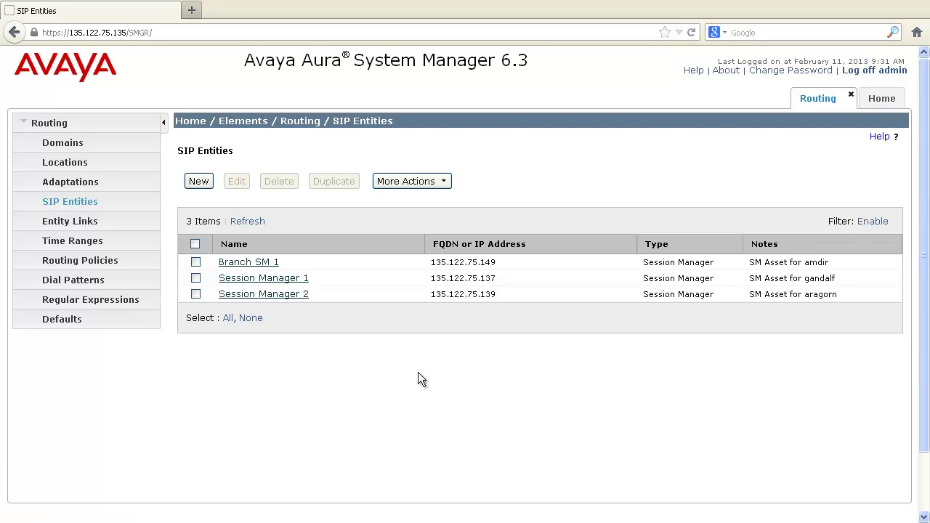
Create a new SIP entity named 'Test' with address 135.111.75.163
{"action": "left_click", "coordinate": [198, 182]}
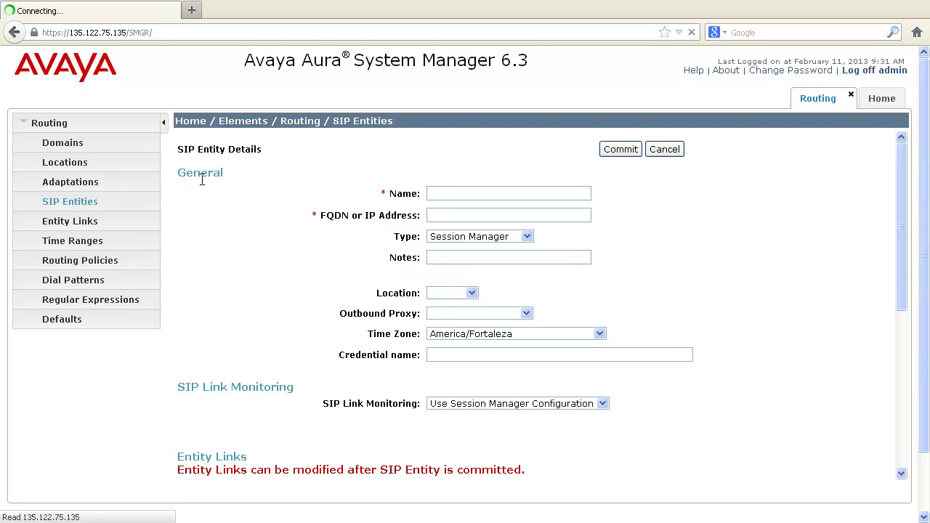
{"action": "left_click", "coordinate": [453, 201]}
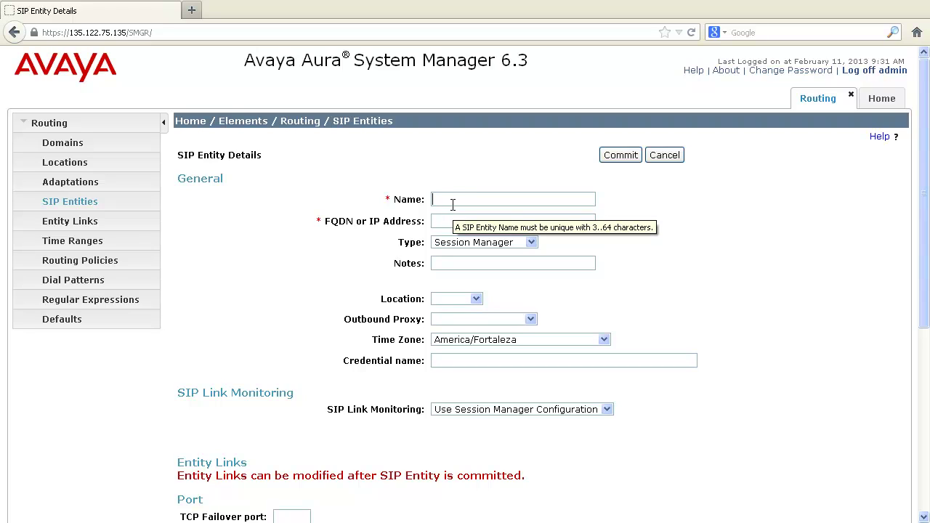
{"action": "type", "text": "T"}
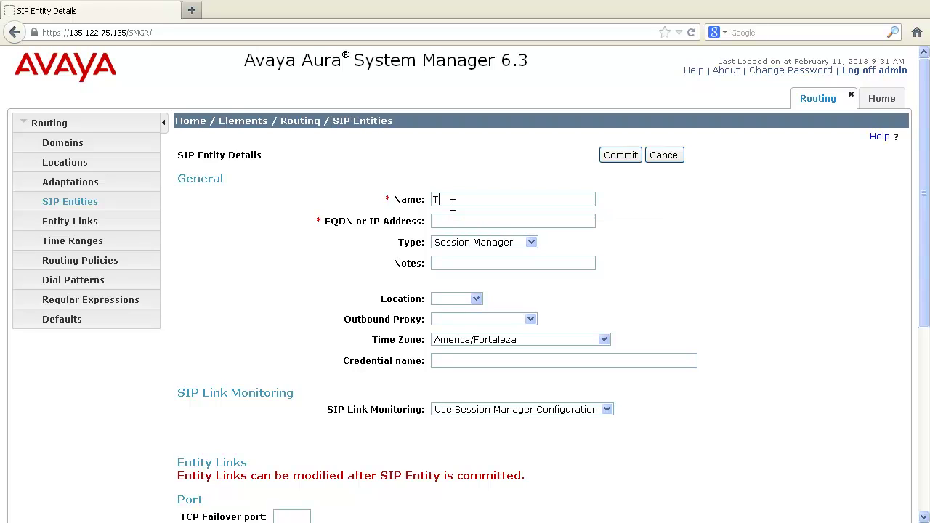
{"action": "type", "text": "est"}
{"action": "left_click", "coordinate": [452, 220]}
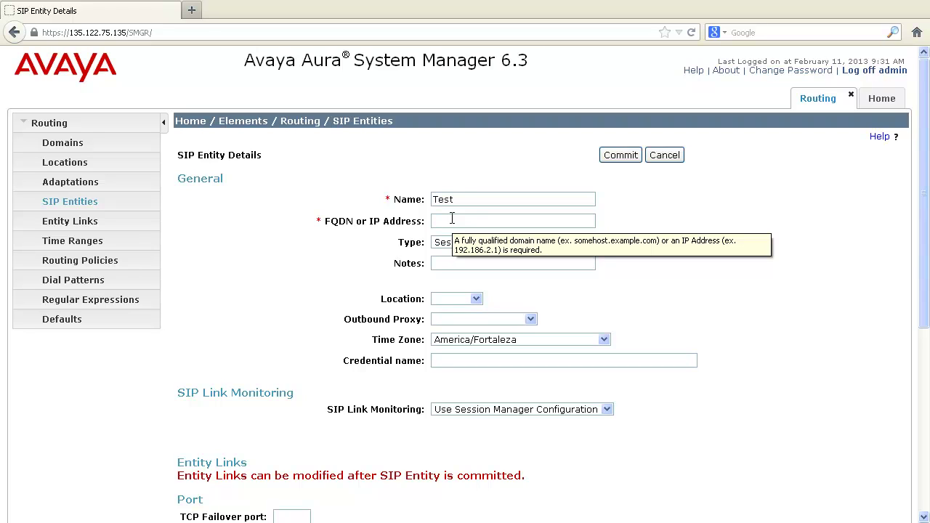
{"action": "type", "text": "135"}
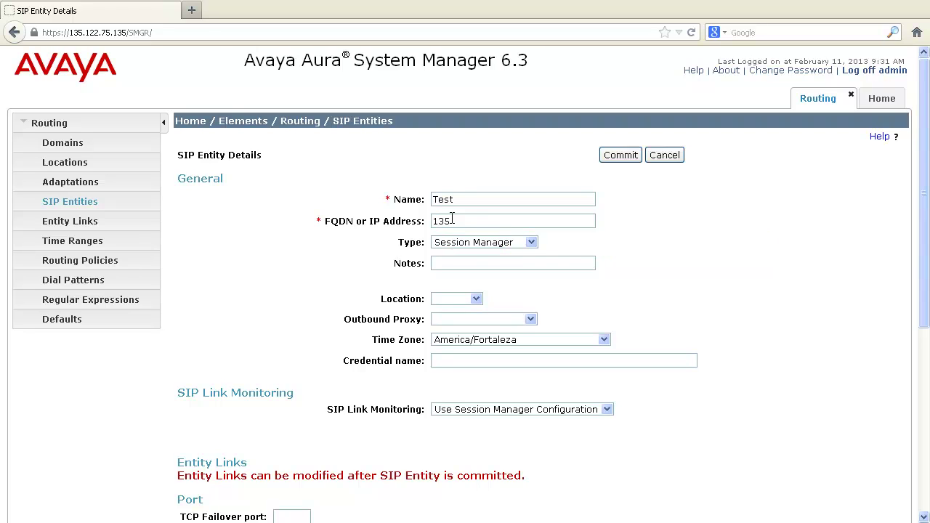
{"action": "type", "text": ".111."}
{"action": "type", "text": "75."}
{"action": "type", "text": "163"}
{"action": "left_click", "coordinate": [532, 245]}
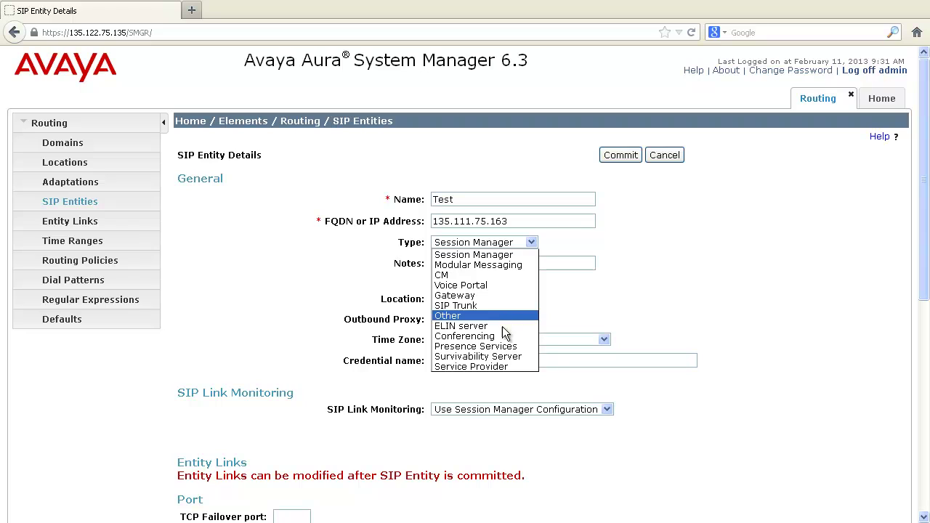
Keep type Session Manager and set location Denver and time zone America/Denver
{"action": "left_click", "coordinate": [586, 280]}
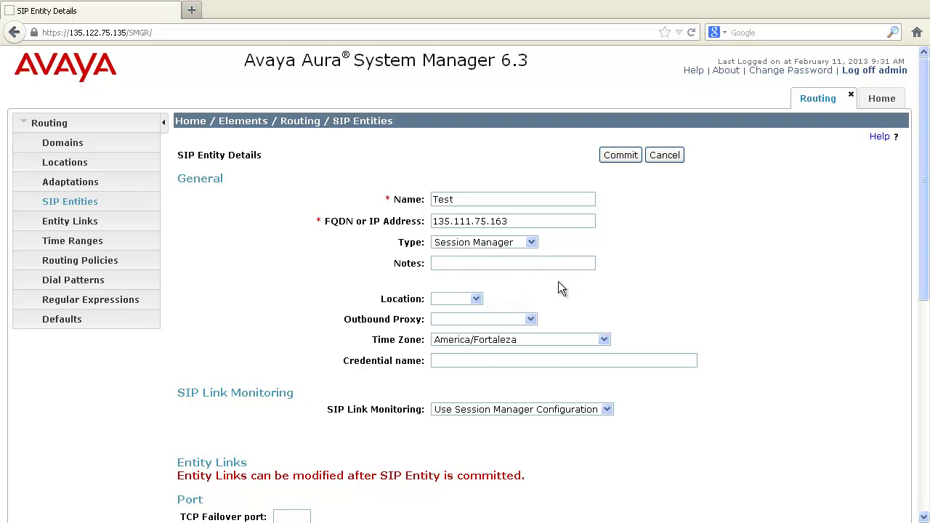
{"action": "left_click", "coordinate": [479, 299]}
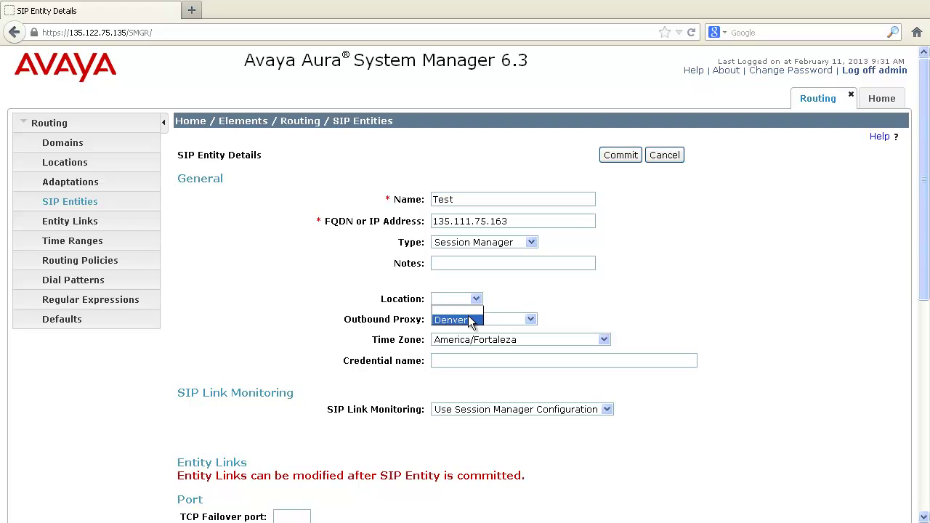
{"action": "left_click", "coordinate": [470, 320]}
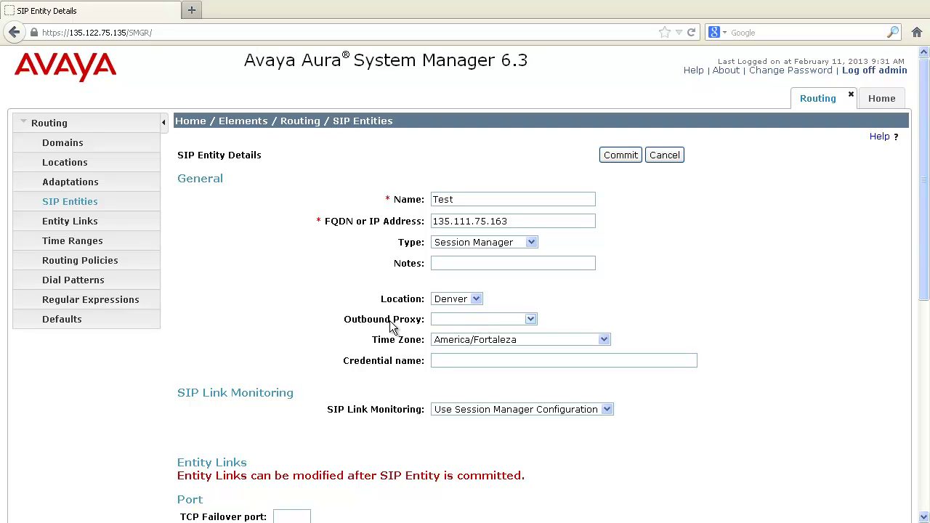
{"action": "left_click", "coordinate": [604, 341]}
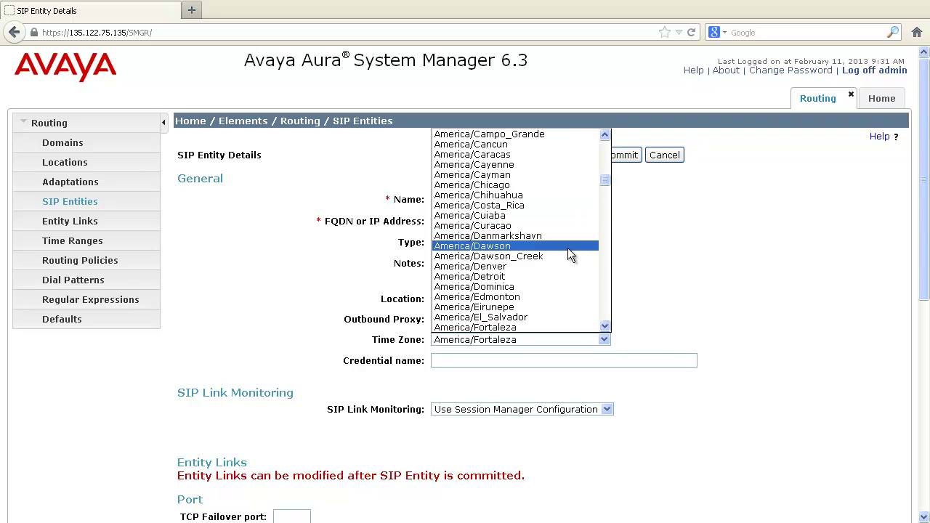
{"action": "left_click", "coordinate": [557, 266]}
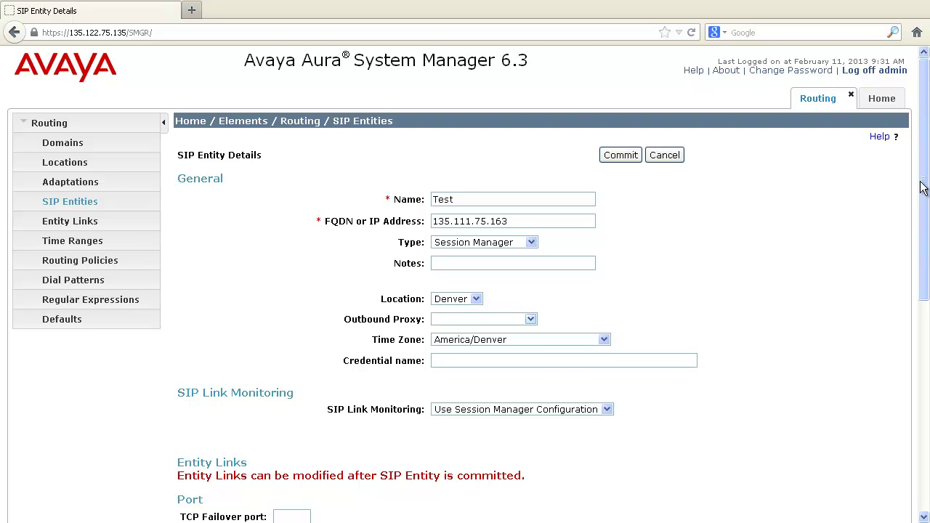
{"action": "left_click_drag", "start_coordinate": [921, 187], "coordinate": [920, 382]}
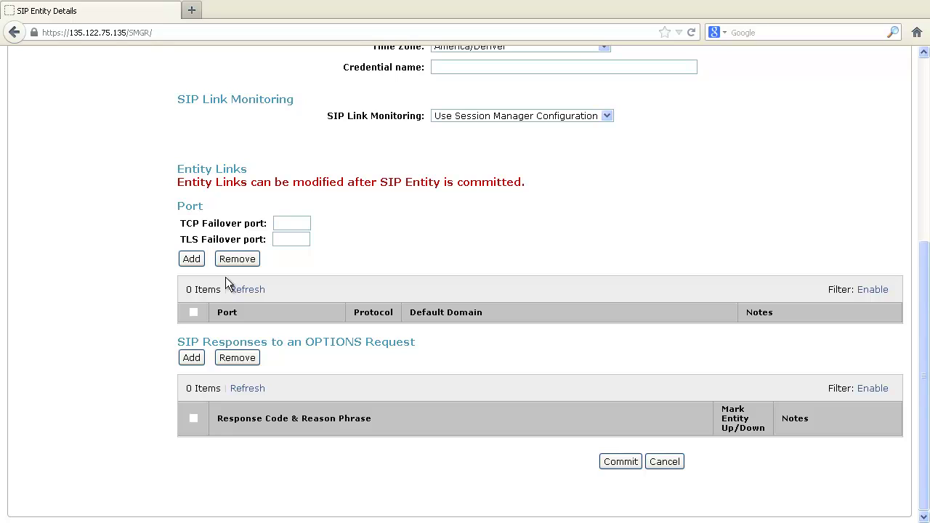
Add a TLS port 5061 with domain core.avaya.com and commit the Test entity
{"action": "left_click", "coordinate": [188, 263]}
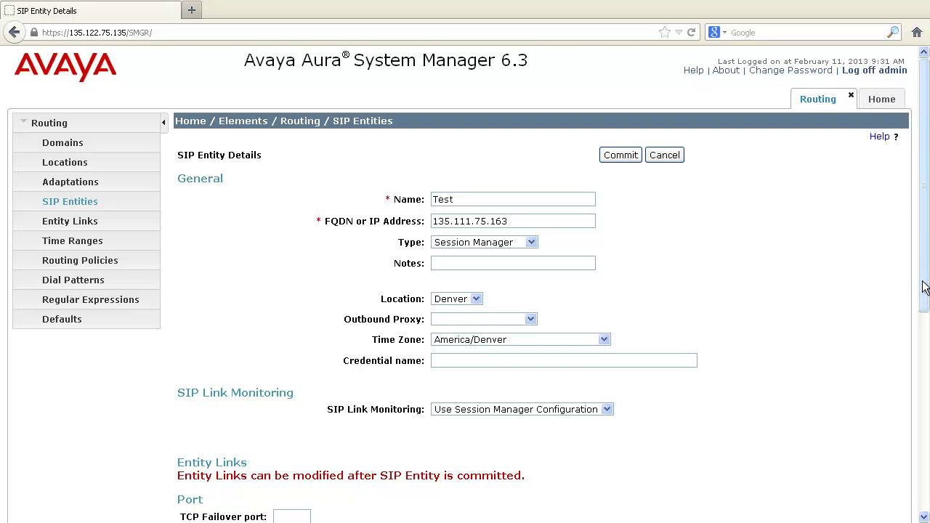
{"action": "scroll", "coordinate": [920, 287], "scroll_direction": "down", "scroll_amount": 2}
{"action": "scroll", "coordinate": [927, 404], "scroll_direction": "down", "scroll_amount": 2}
{"action": "scroll", "coordinate": [926, 404], "scroll_direction": "down", "scroll_amount": 1}
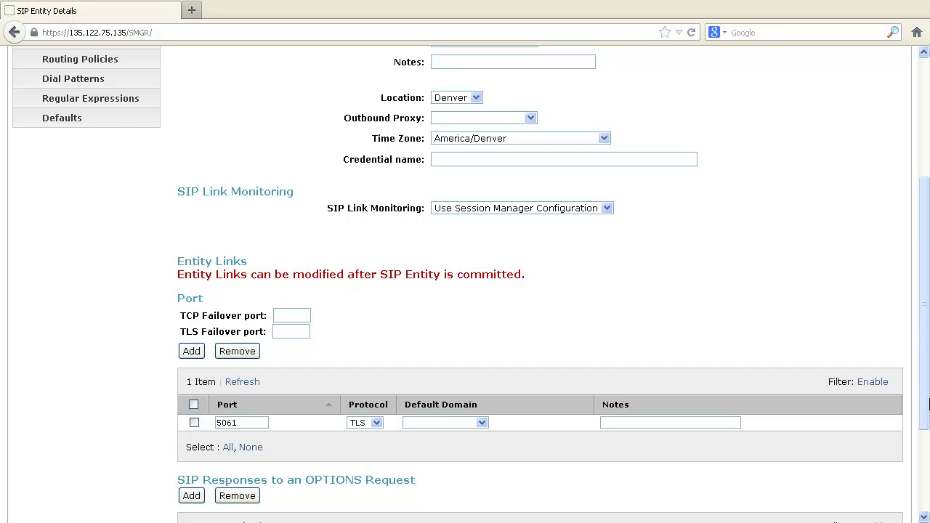
{"action": "left_click", "coordinate": [486, 422]}
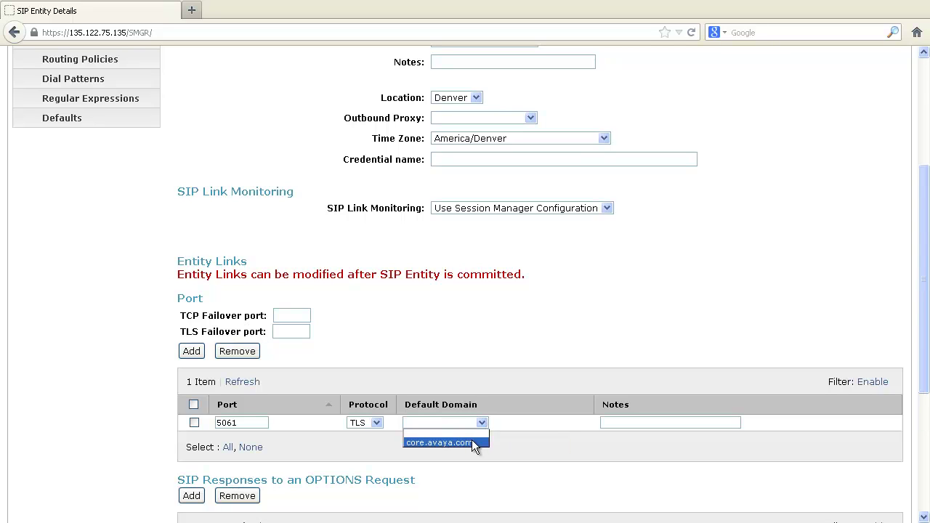
{"action": "left_click", "coordinate": [471, 442]}
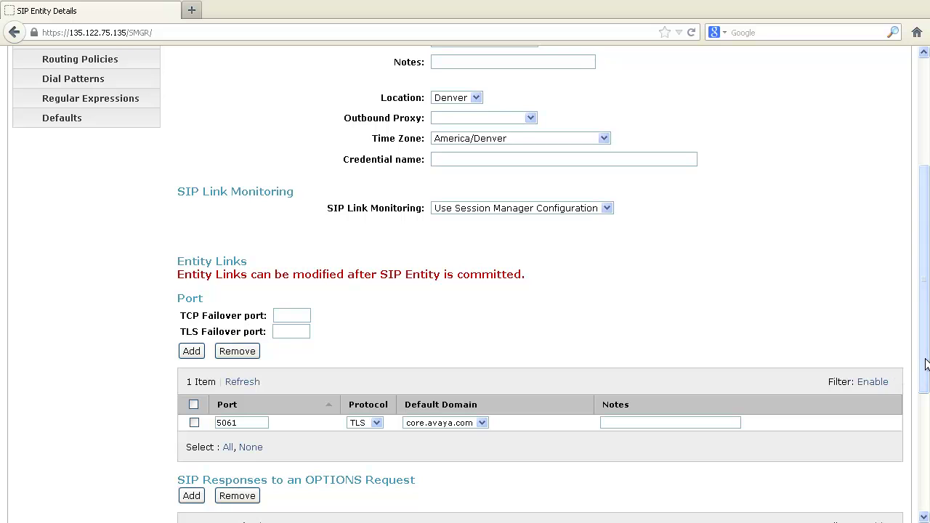
{"action": "scroll", "coordinate": [928, 438], "scroll_direction": "down", "scroll_amount": 1}
{"action": "scroll", "coordinate": [928, 439], "scroll_direction": "down", "scroll_amount": 4}
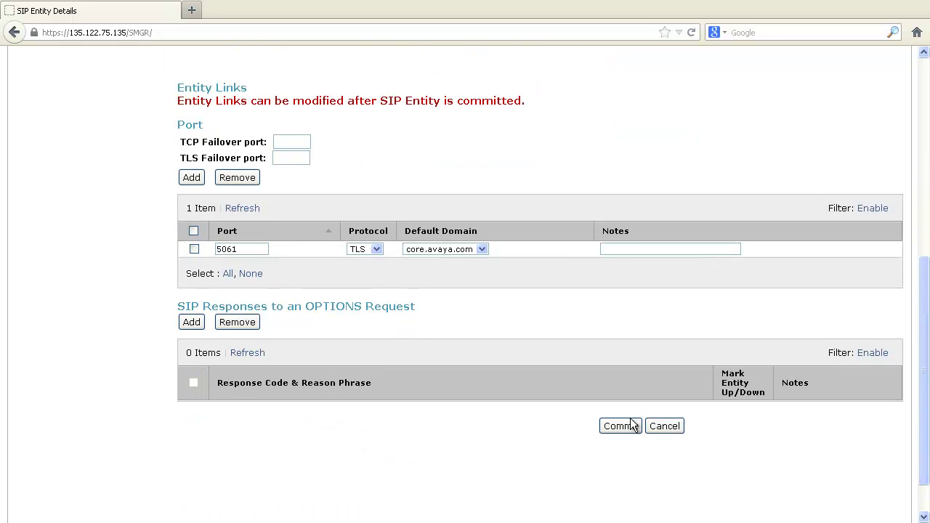
{"action": "left_click", "coordinate": [631, 426]}
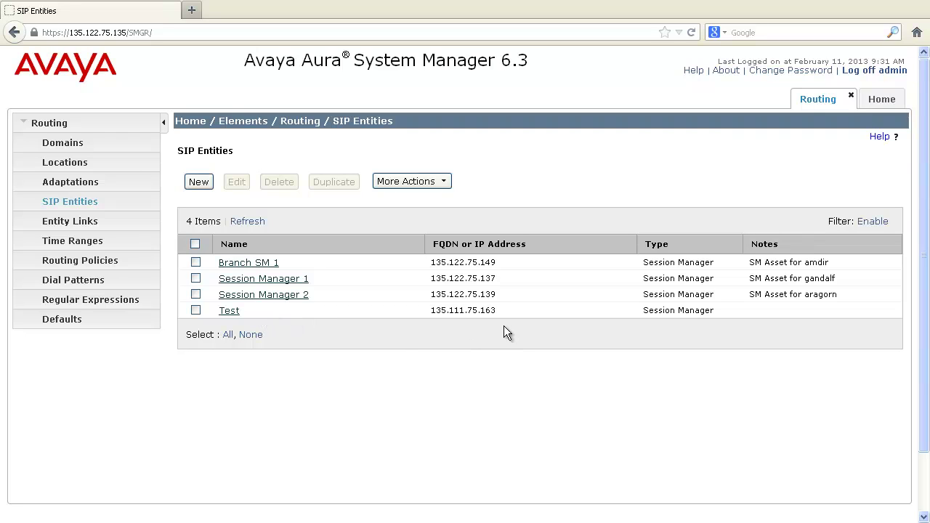
Duplicate Branch SM 1, creating Branch SM 1 (1) at 135.122.75.149
{"action": "scroll", "coordinate": [505, 328], "scroll_direction": "down", "scroll_amount": 1}
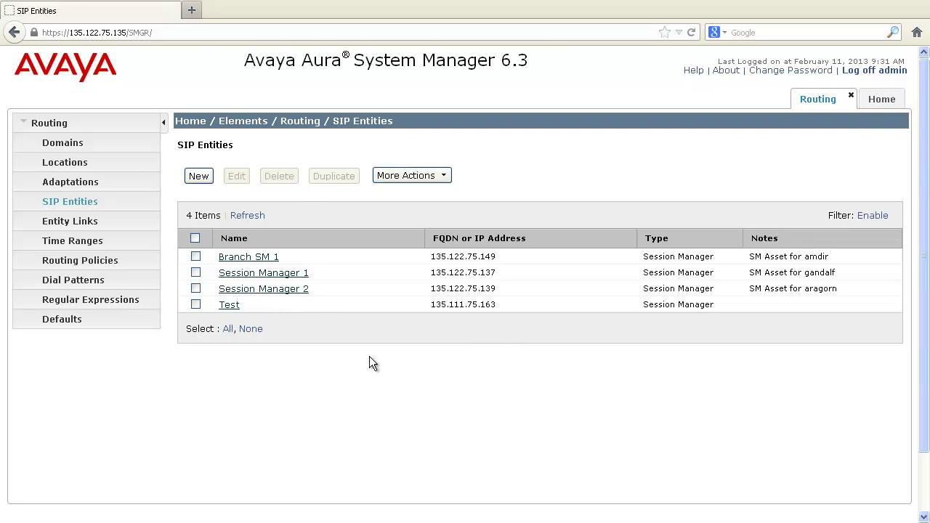
{"action": "left_click", "coordinate": [195, 260]}
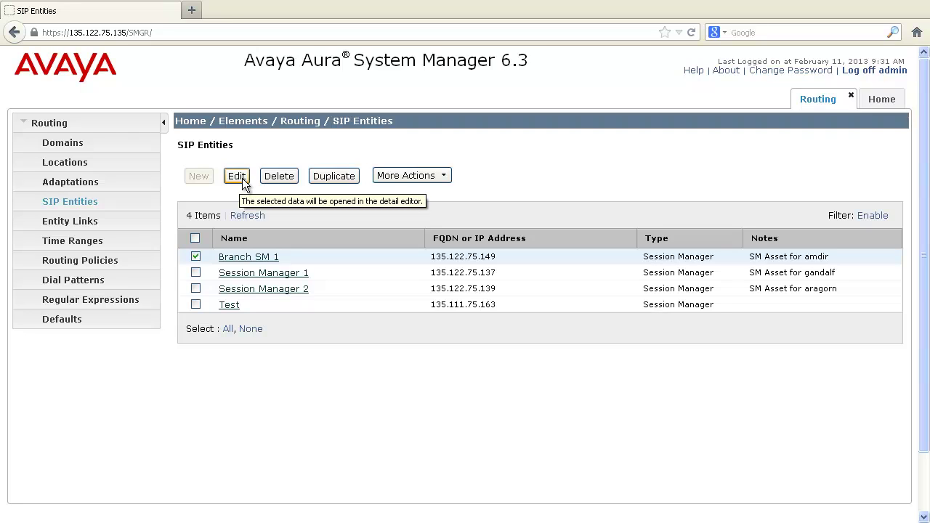
{"action": "left_click", "coordinate": [328, 180]}
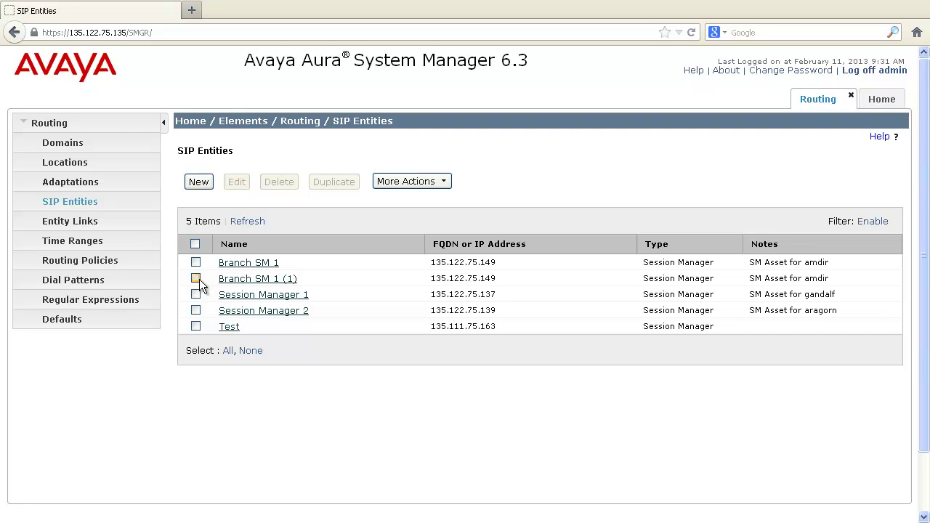
Select Branch SM 1 (1), delete it, and confirm the deletion
{"action": "left_click", "coordinate": [196, 278]}
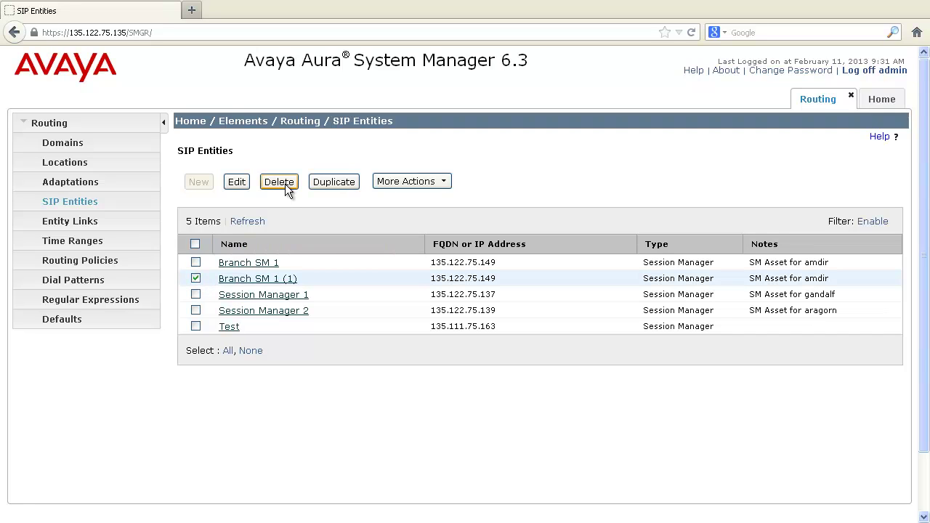
{"action": "left_click", "coordinate": [285, 184]}
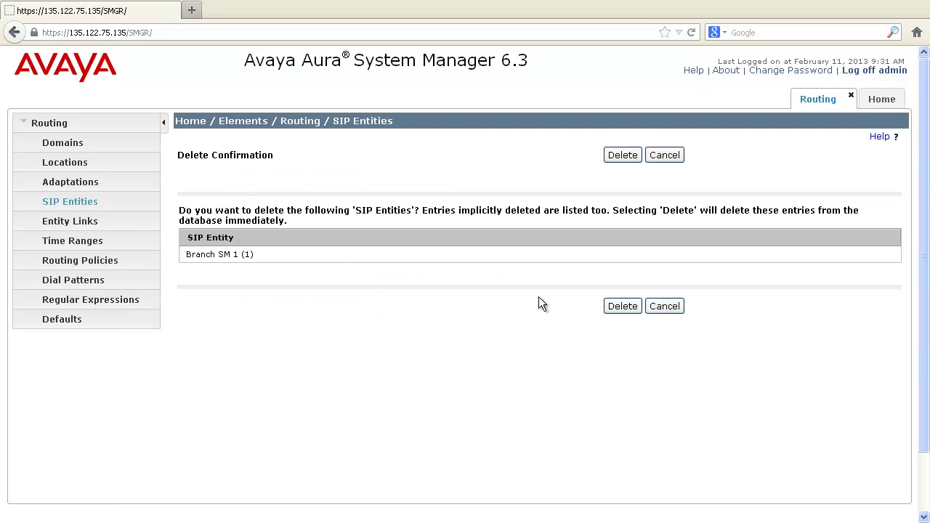
{"action": "left_click", "coordinate": [612, 305]}
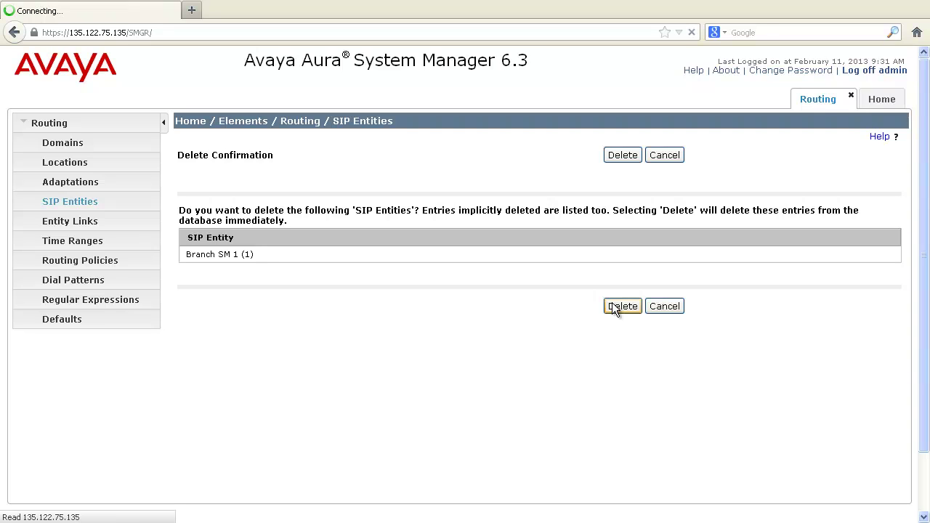